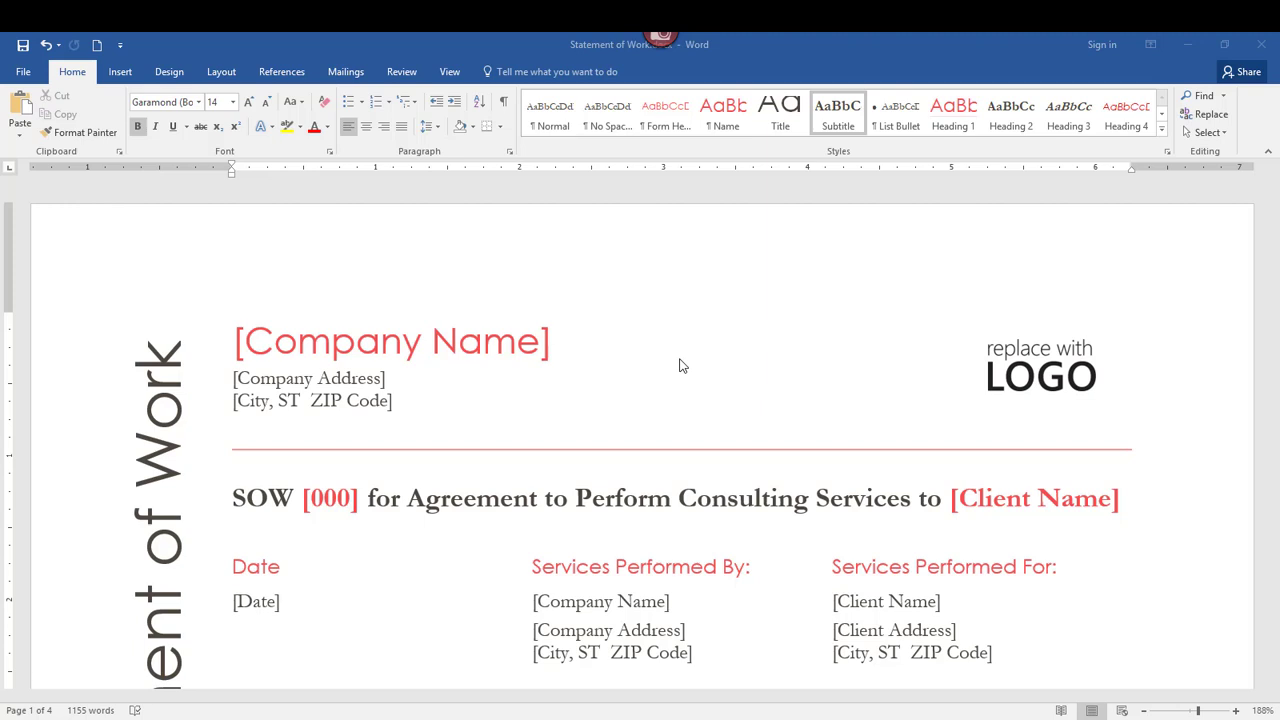
Step: In the SOW title line, jump the cursor to the line's start with Home and its end with End
click(688, 503)
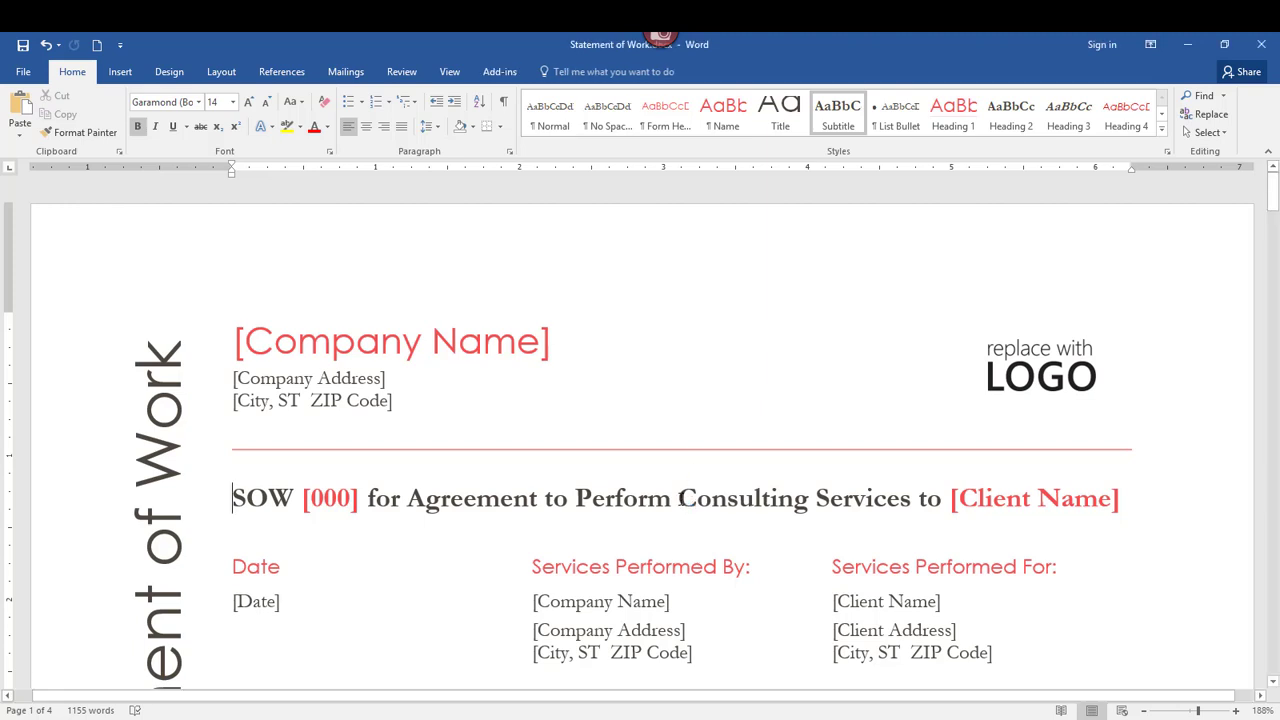
click(678, 498)
key(Home)
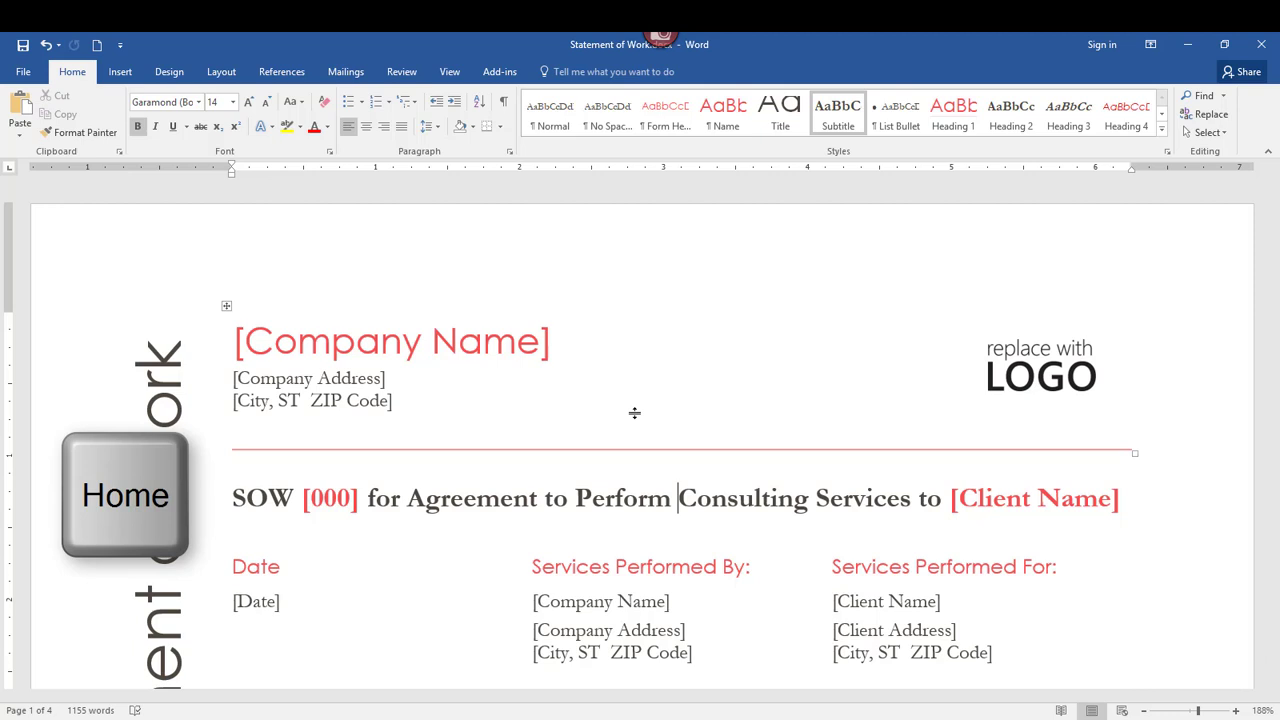
key(Home)
key(End)
key(End)
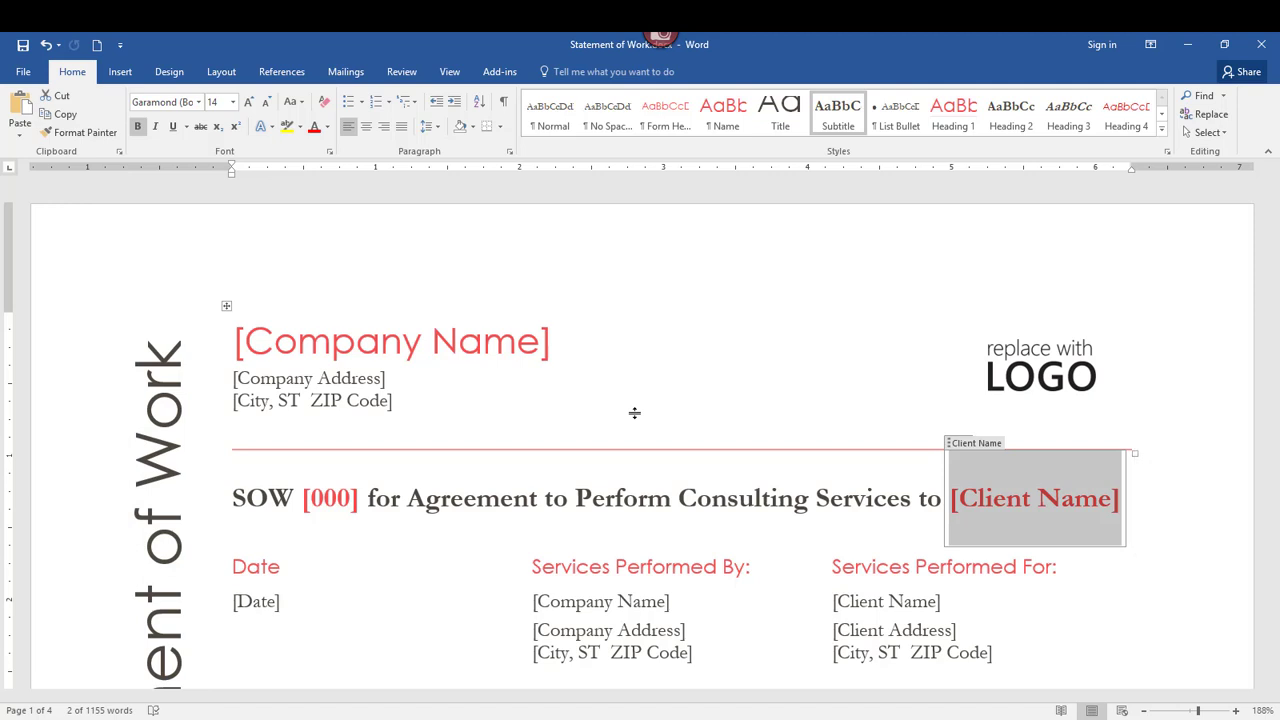
Step: Jump between the document's top and end with Ctrl+Home and Ctrl+End
key(ctrl+Home)
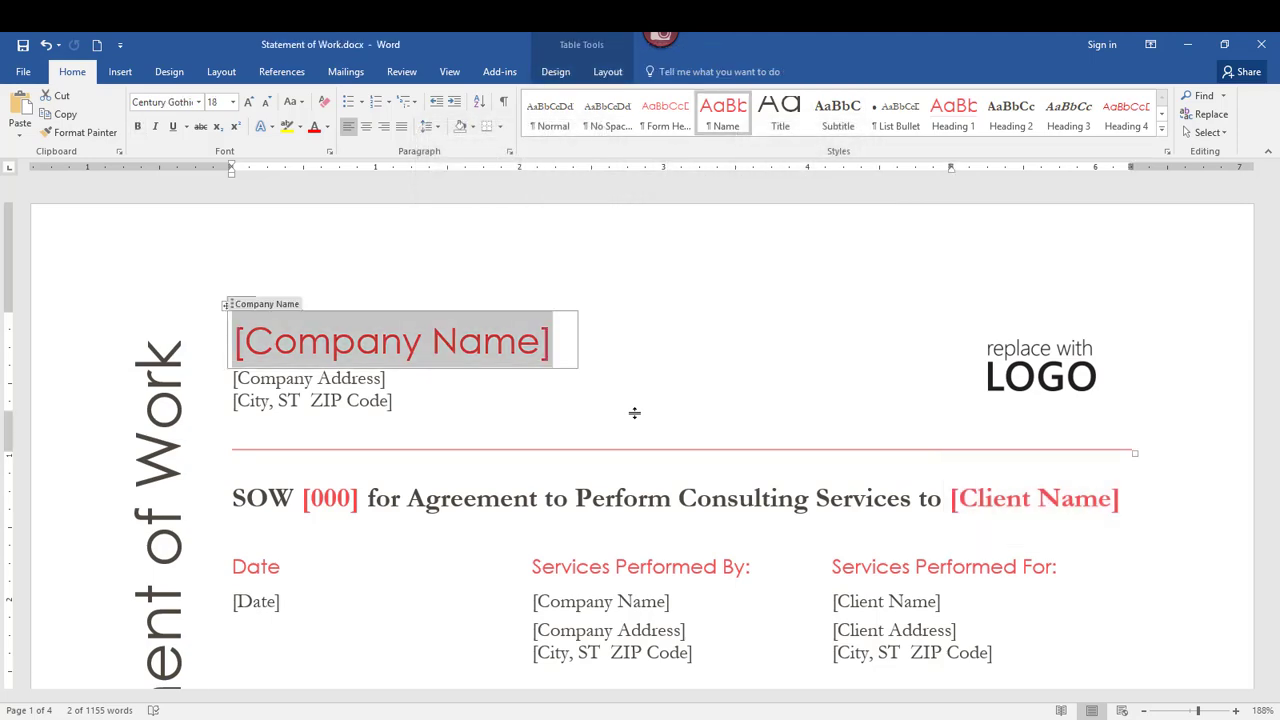
scroll(587, 355, down, 20)
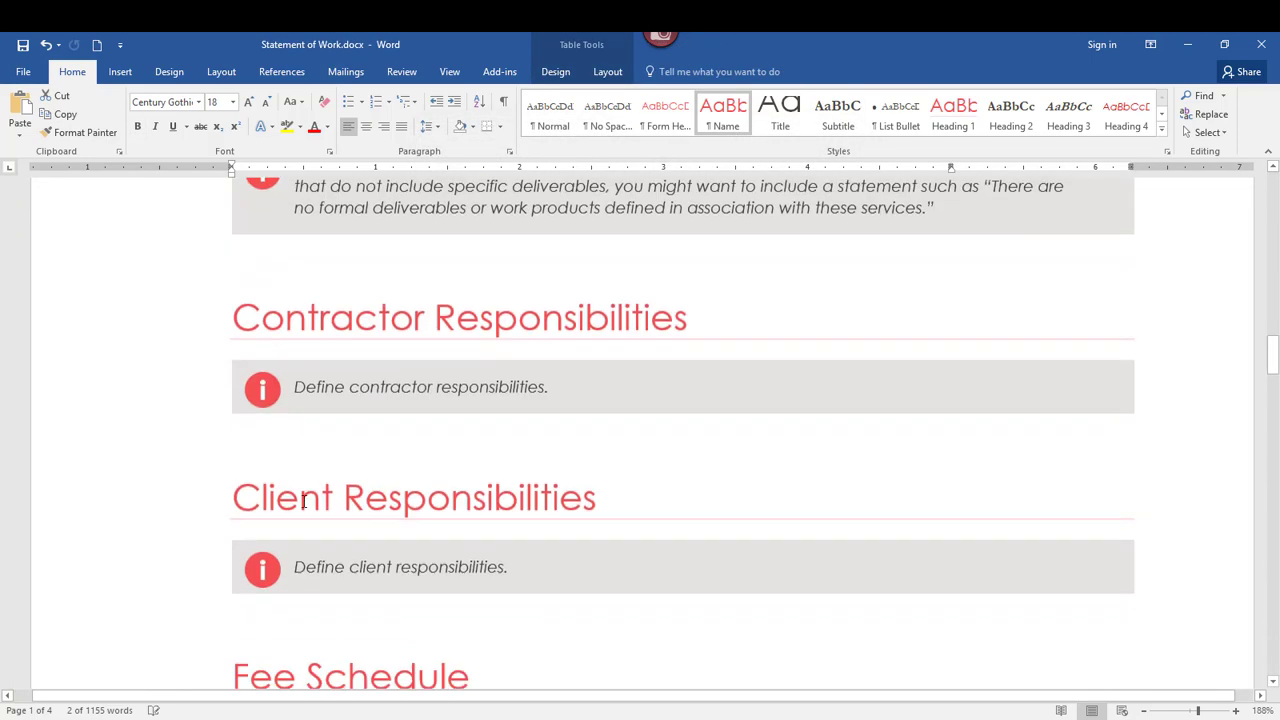
click(235, 497)
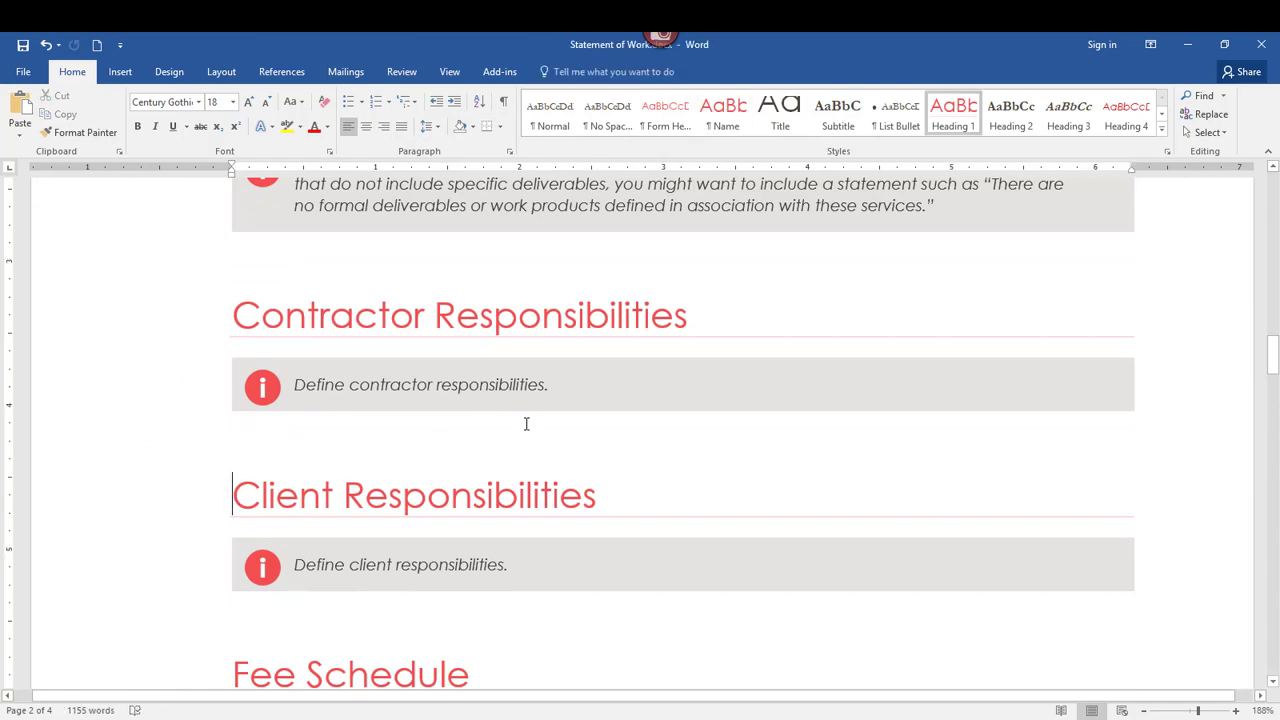
key(ctrl+Home)
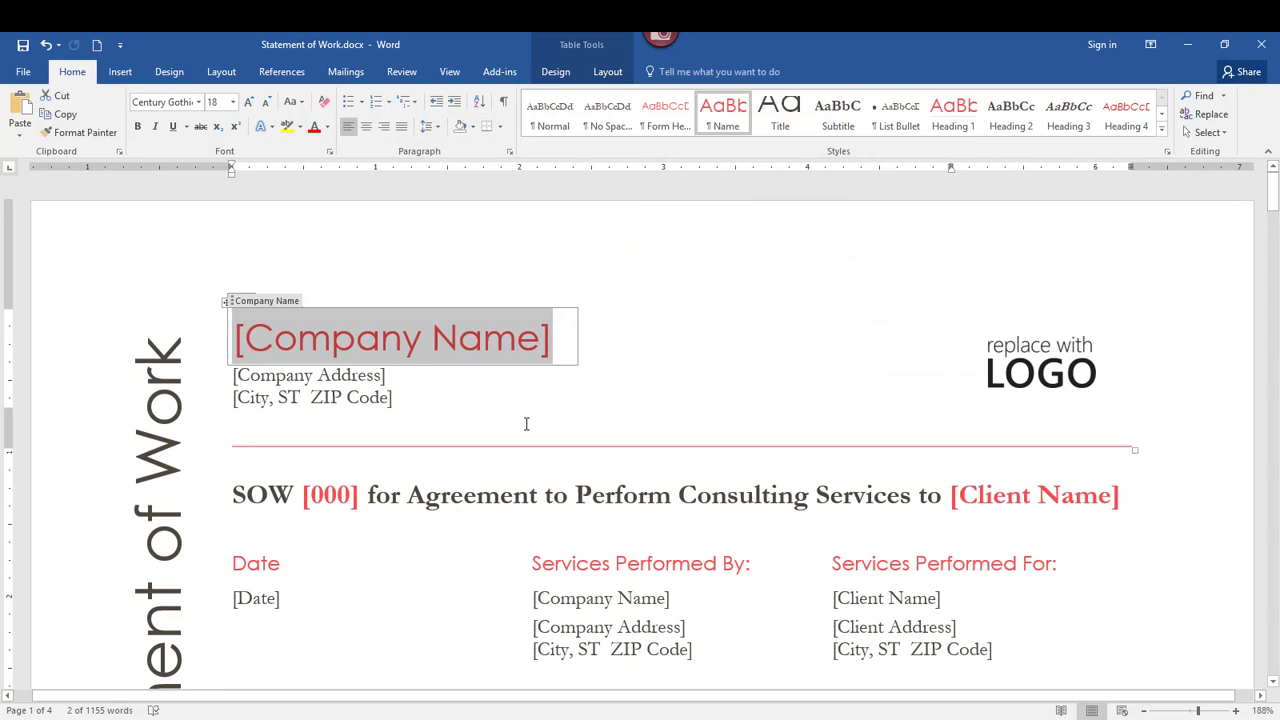
key(ctrl+End)
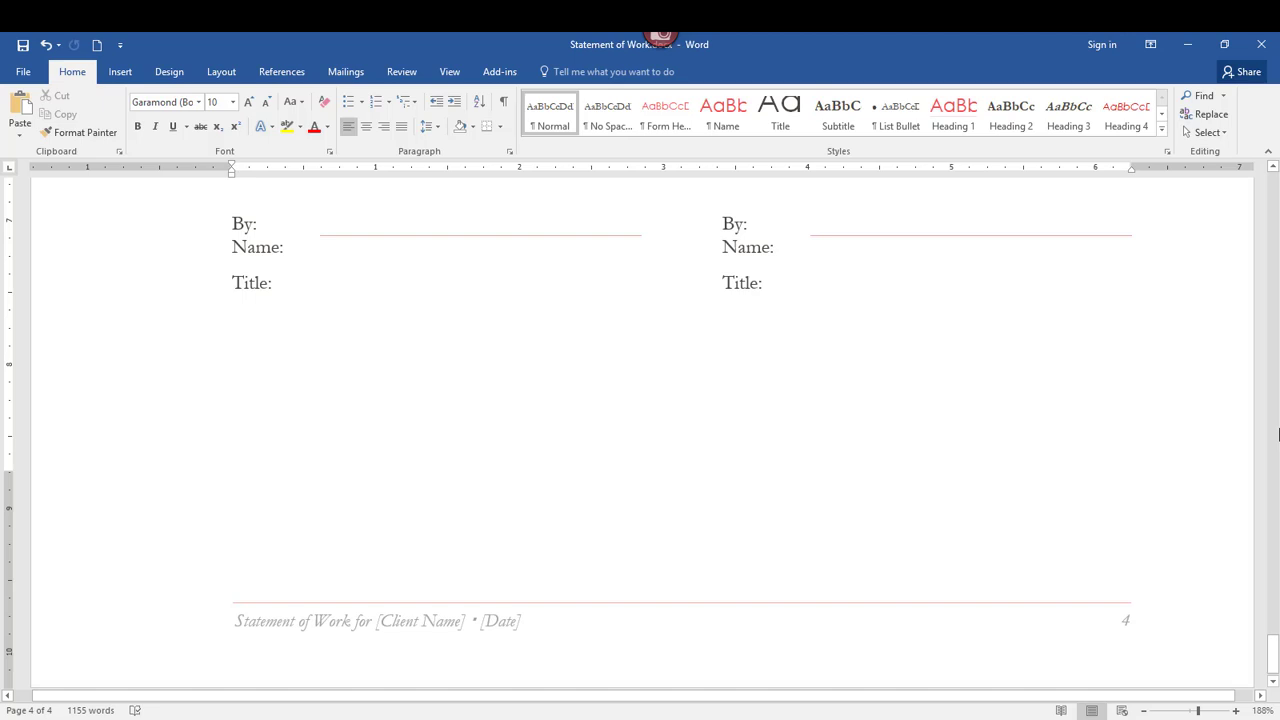
key(ctrl+Home)
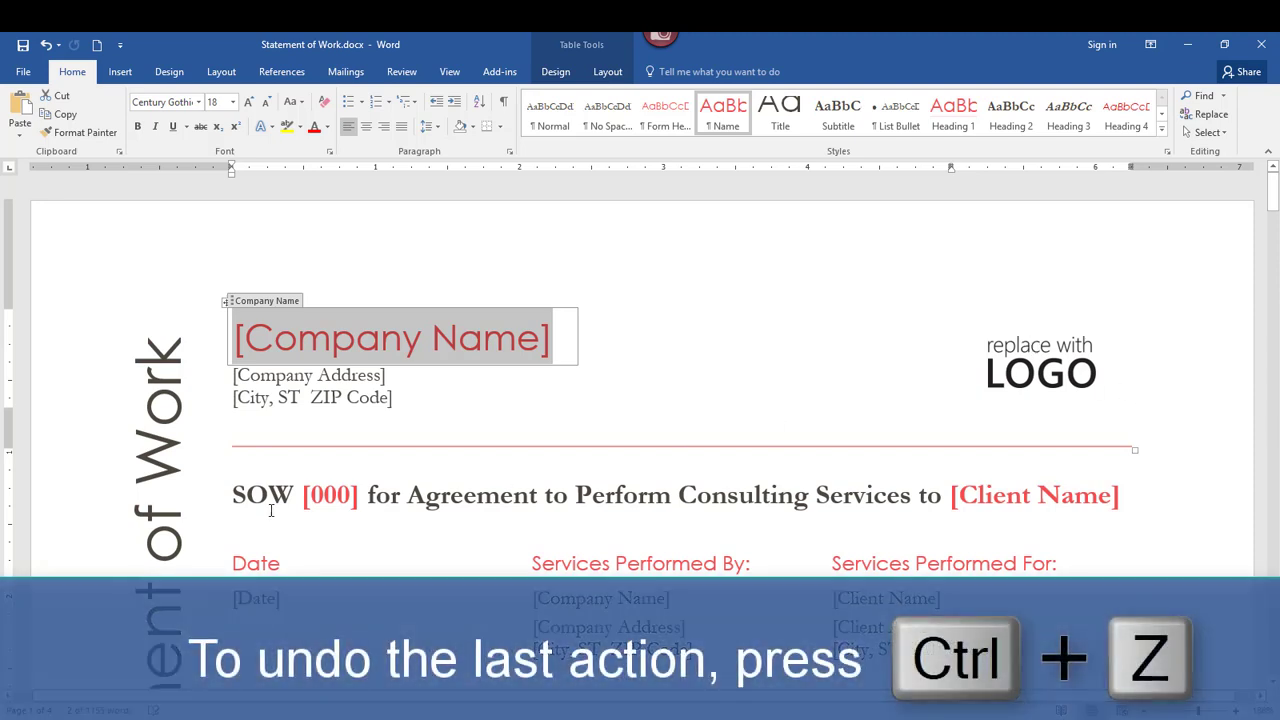
scroll(270, 510, down, 3)
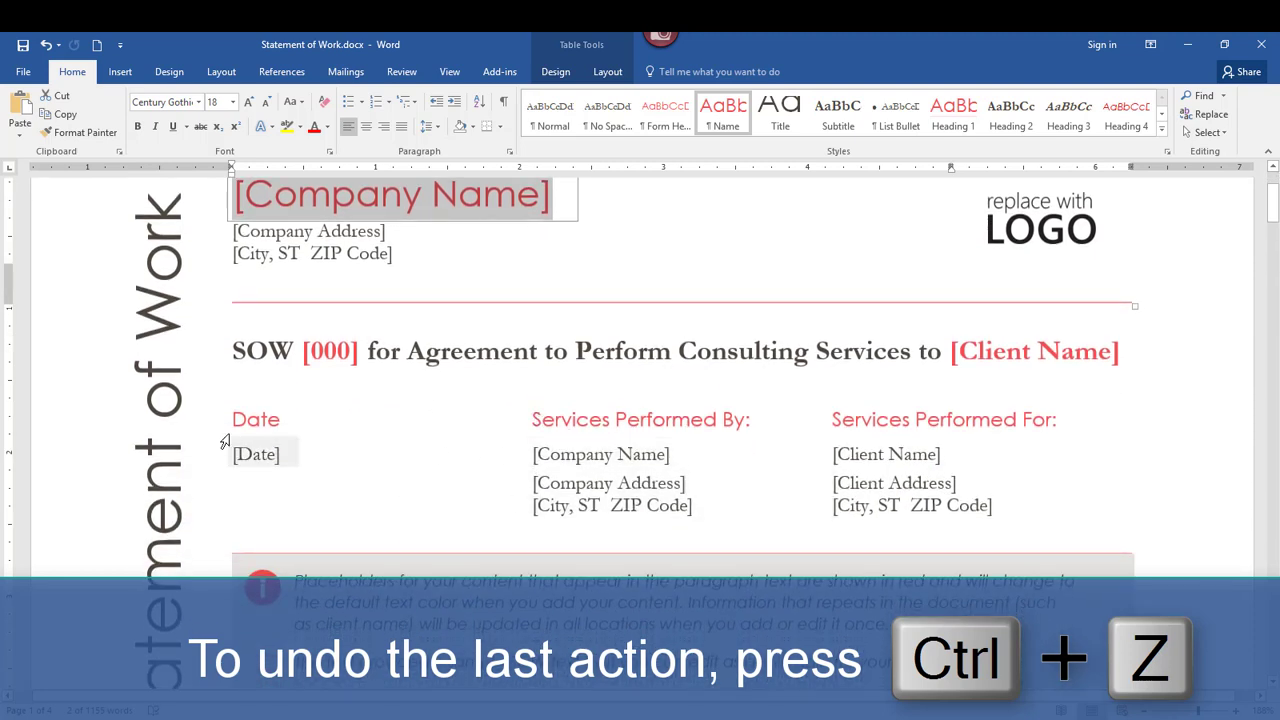
Step: Delete the 'Services Performed By:' heading, undo, redo, then undo again to restore it
drag(532, 419, 776, 422)
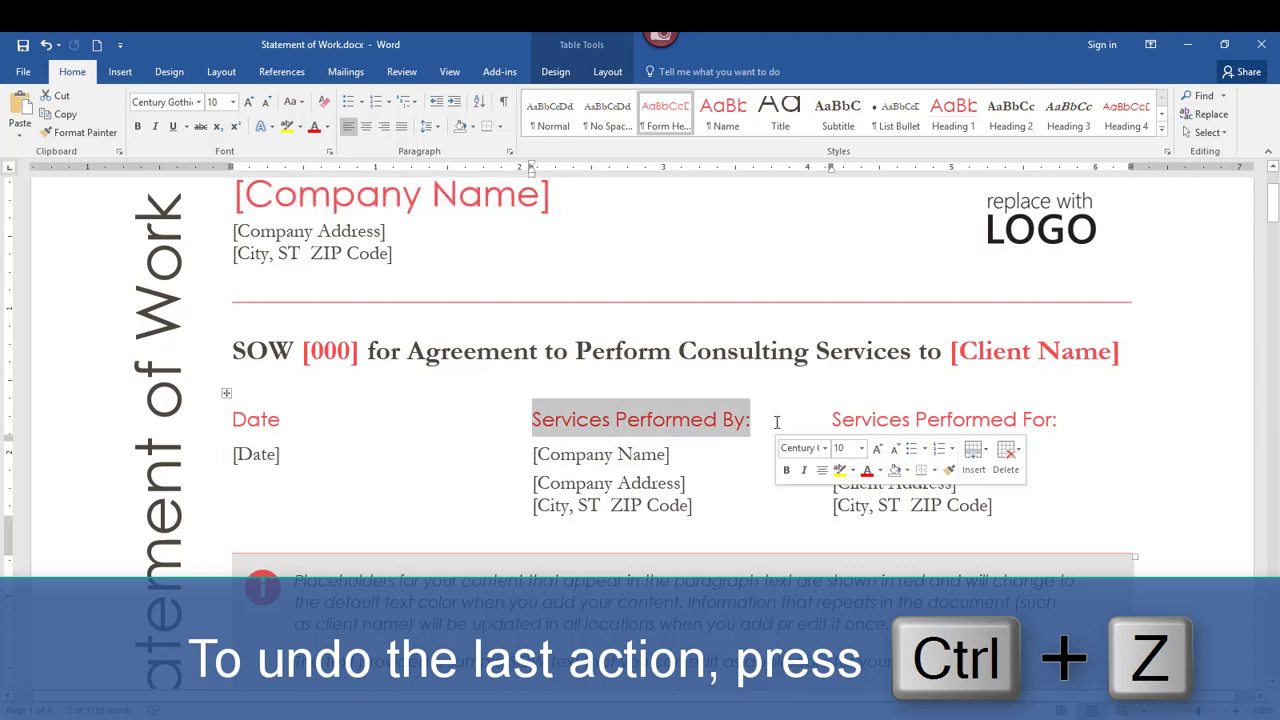
key(Delete)
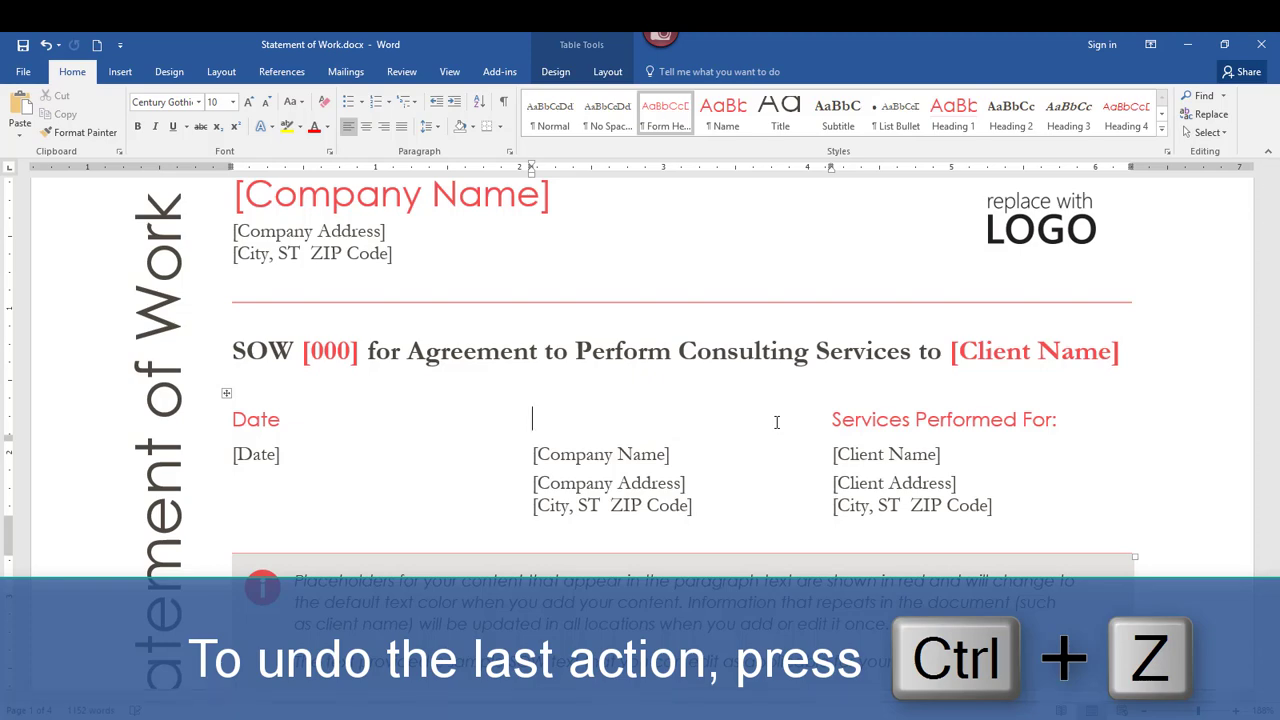
key(ctrl+z)
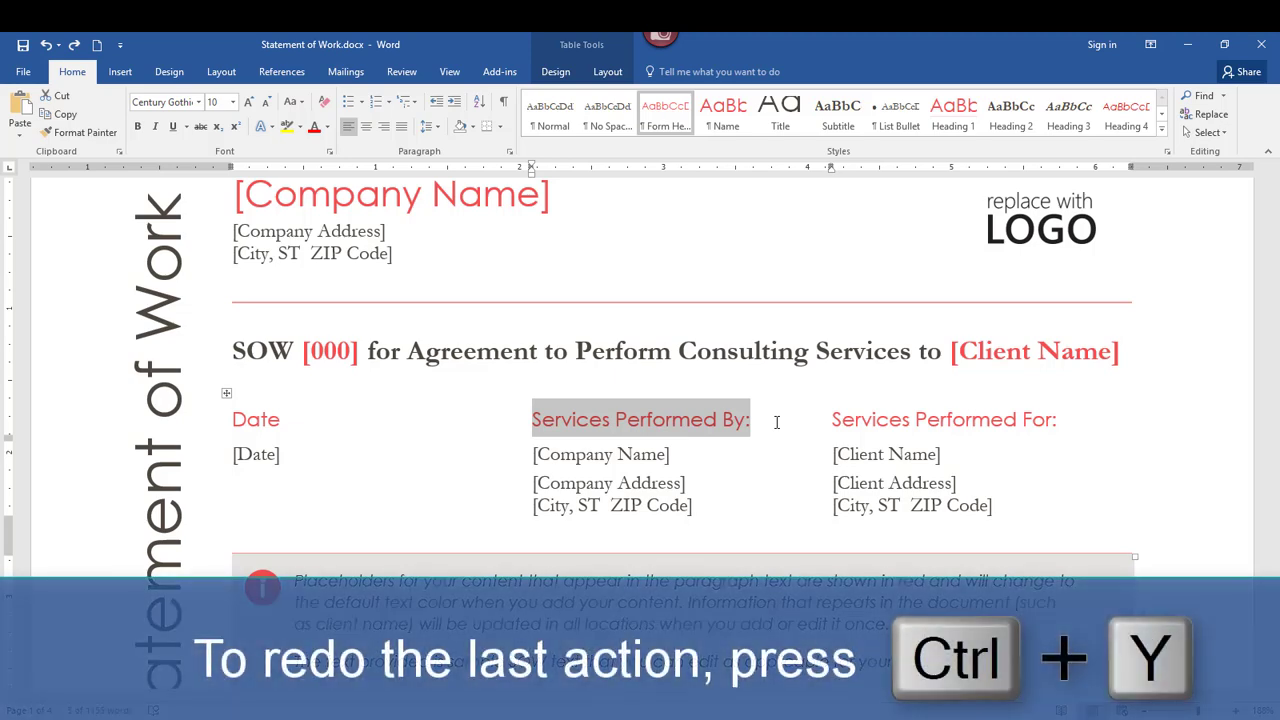
key(ctrl+y)
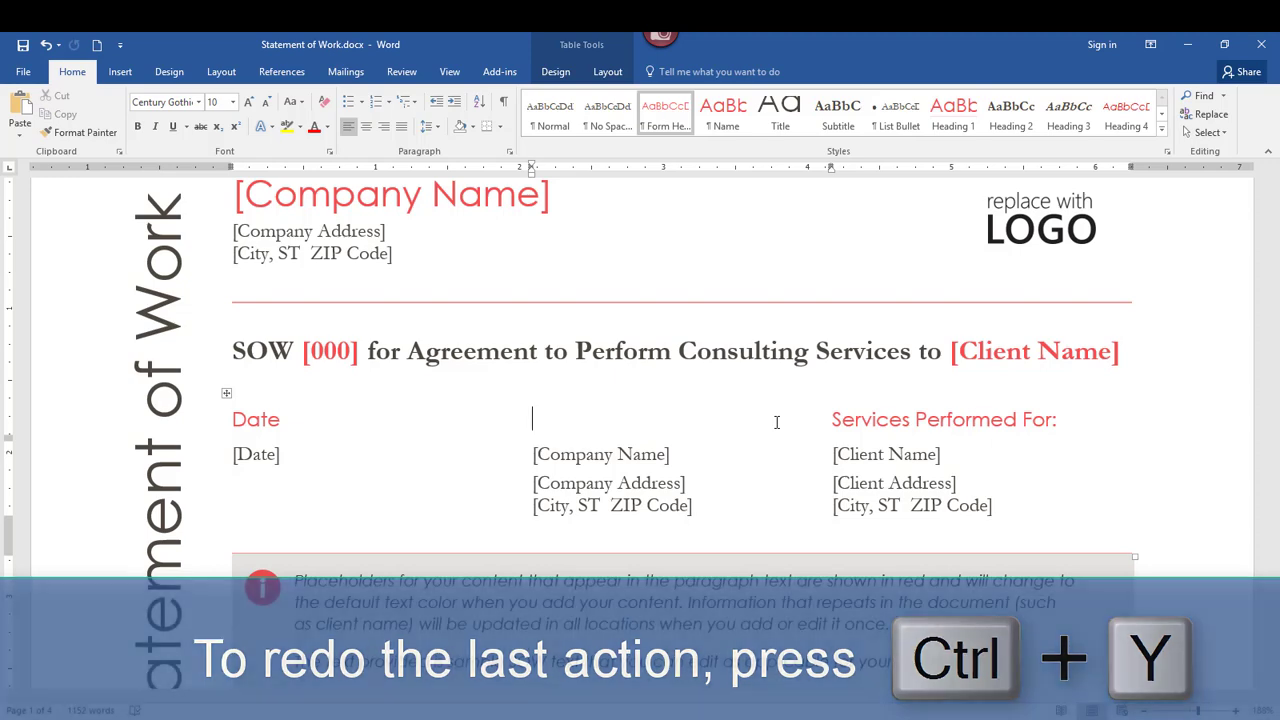
key(ctrl+z)
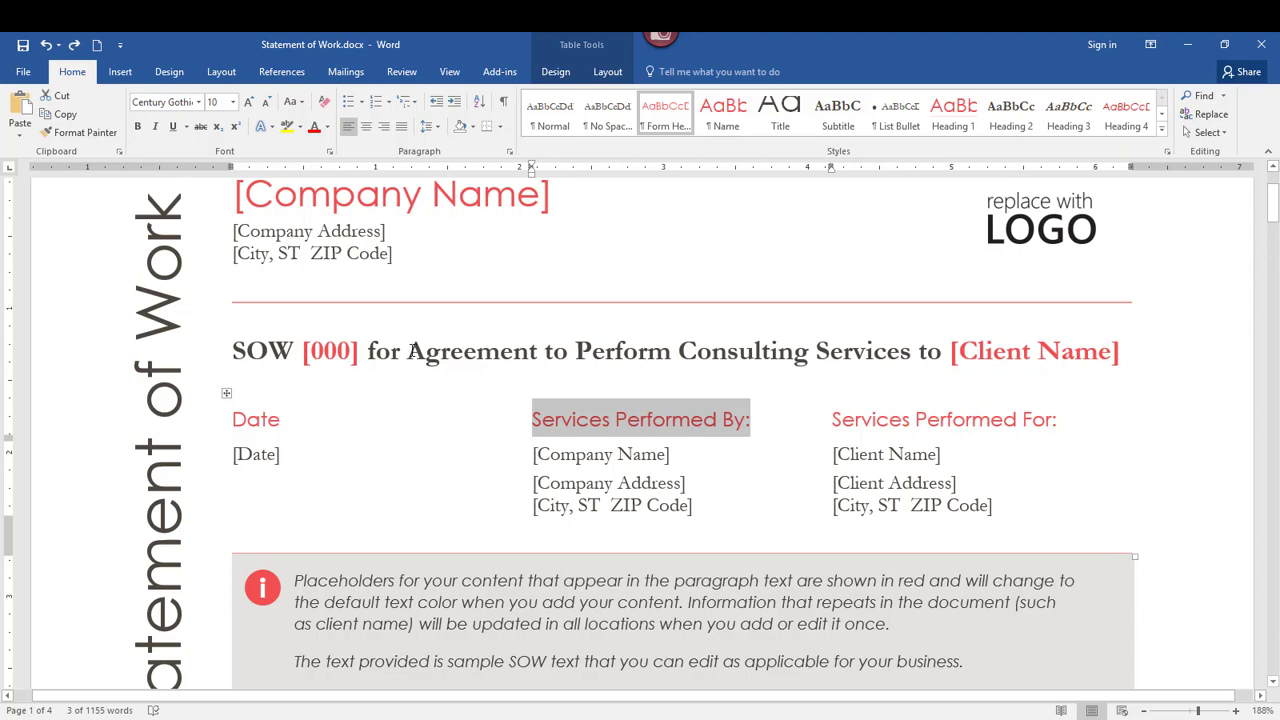
Step: Toggle italic, underline and bold on 'Agreement', ending bold only
drag(410, 350, 538, 347)
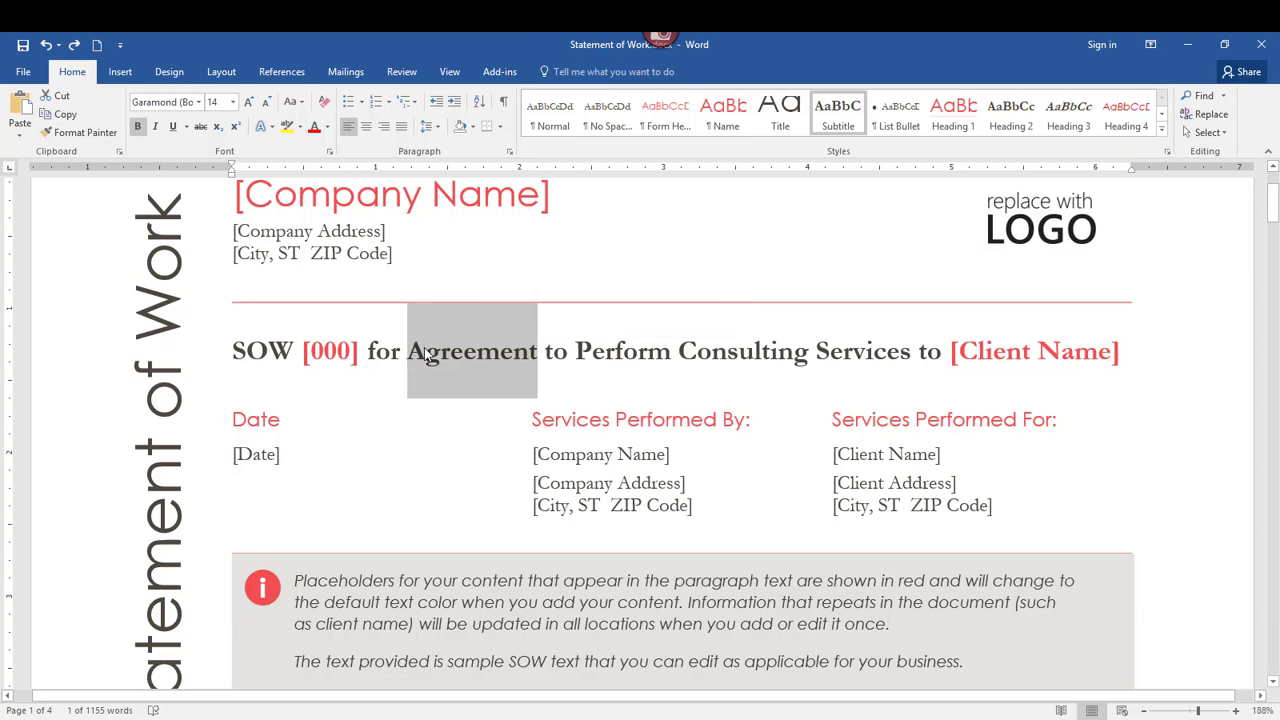
key(ctrl+i)
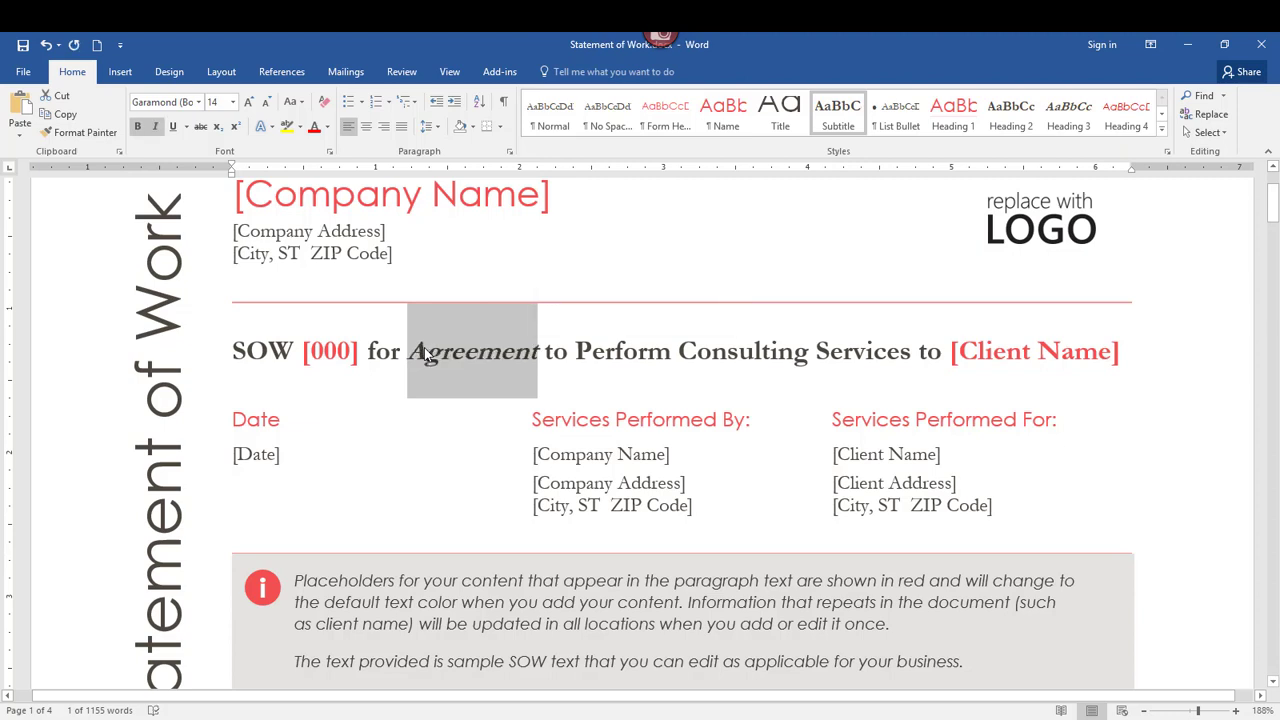
key(ctrl+u)
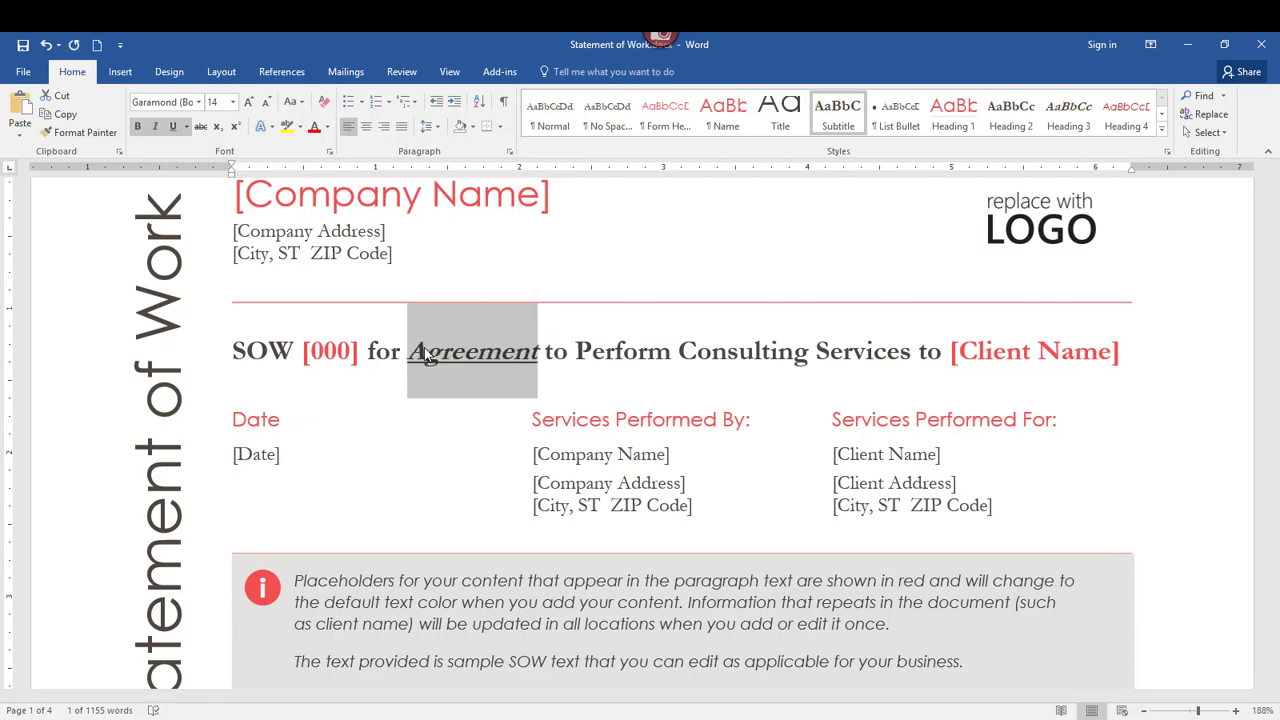
key(ctrl+b)
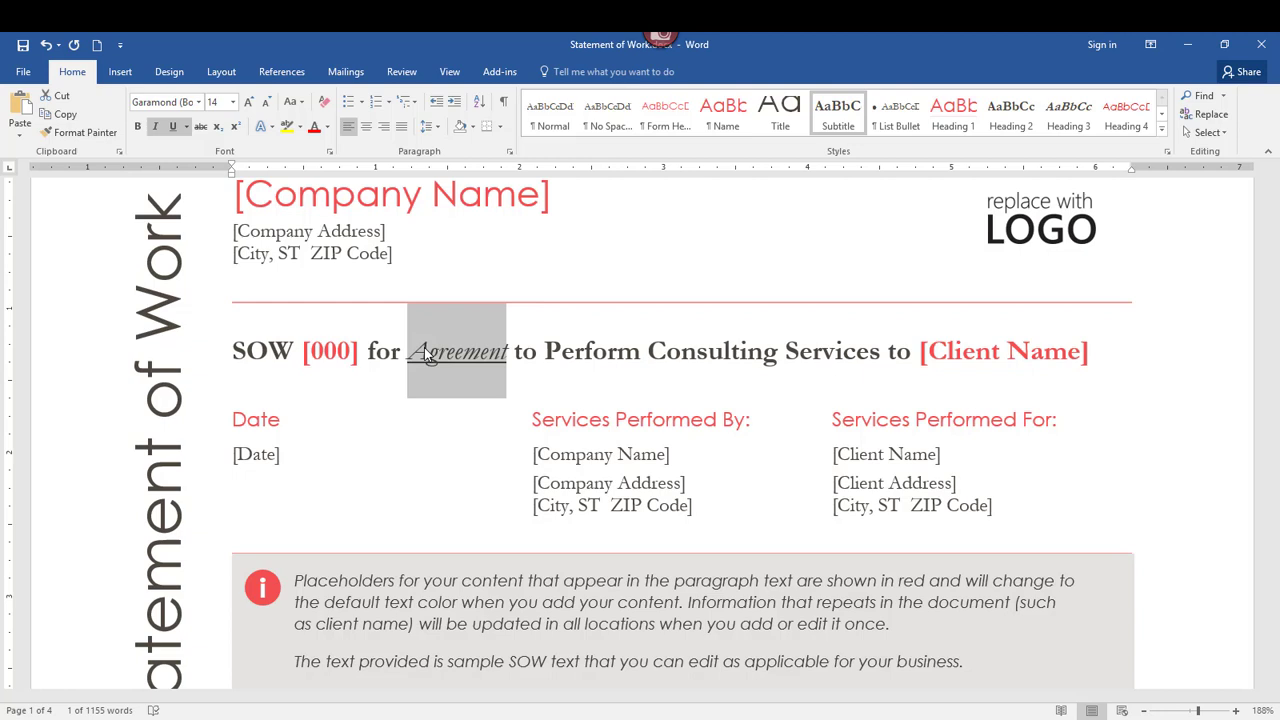
key(ctrl+b)
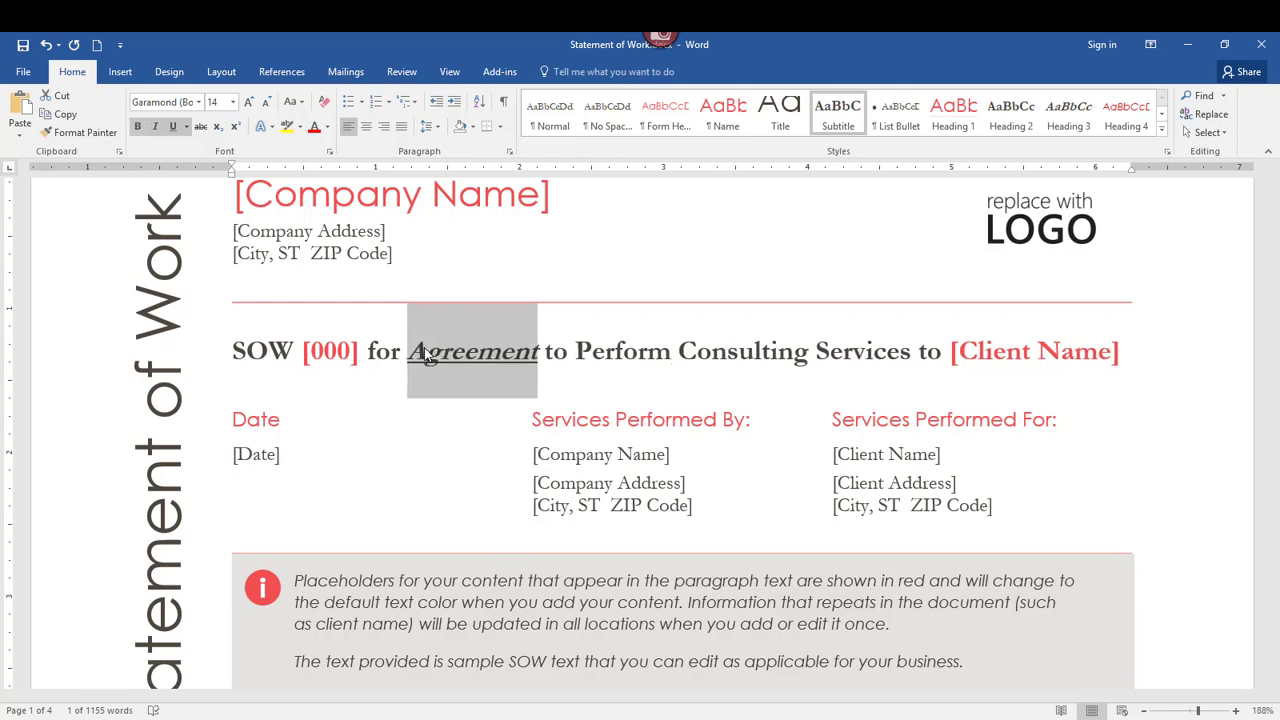
key(ctrl+u)
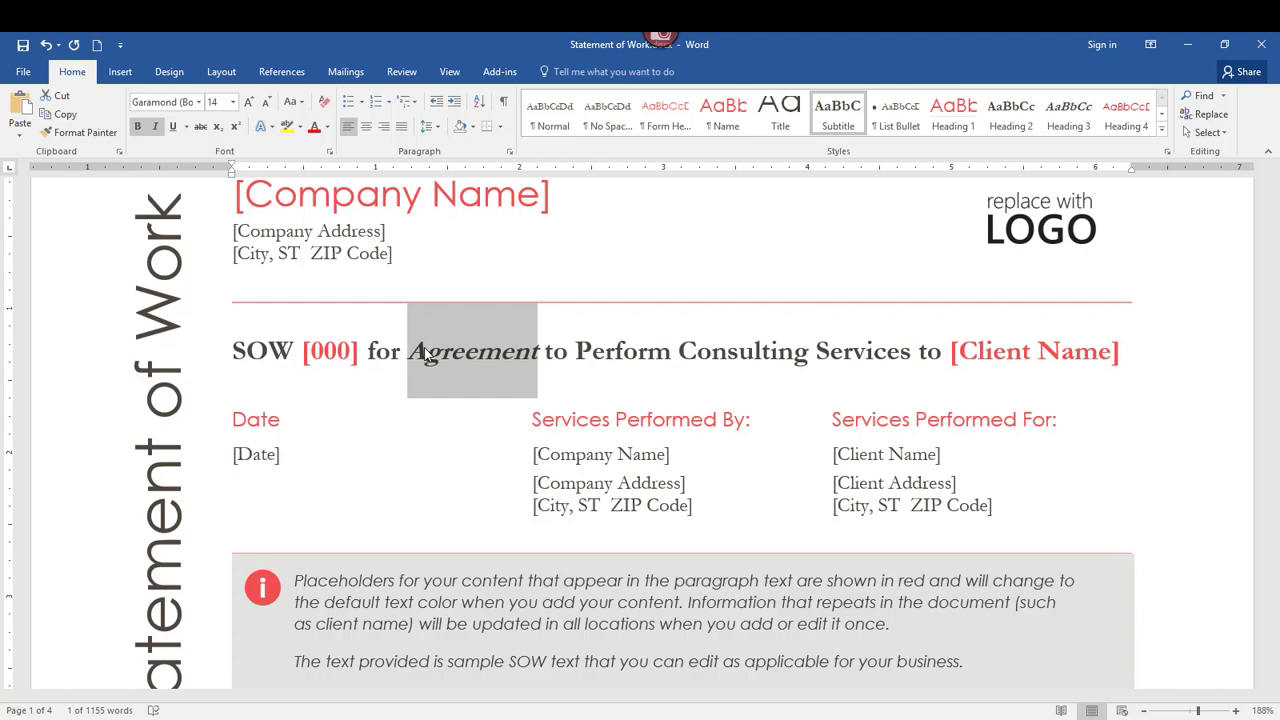
key(ctrl+i)
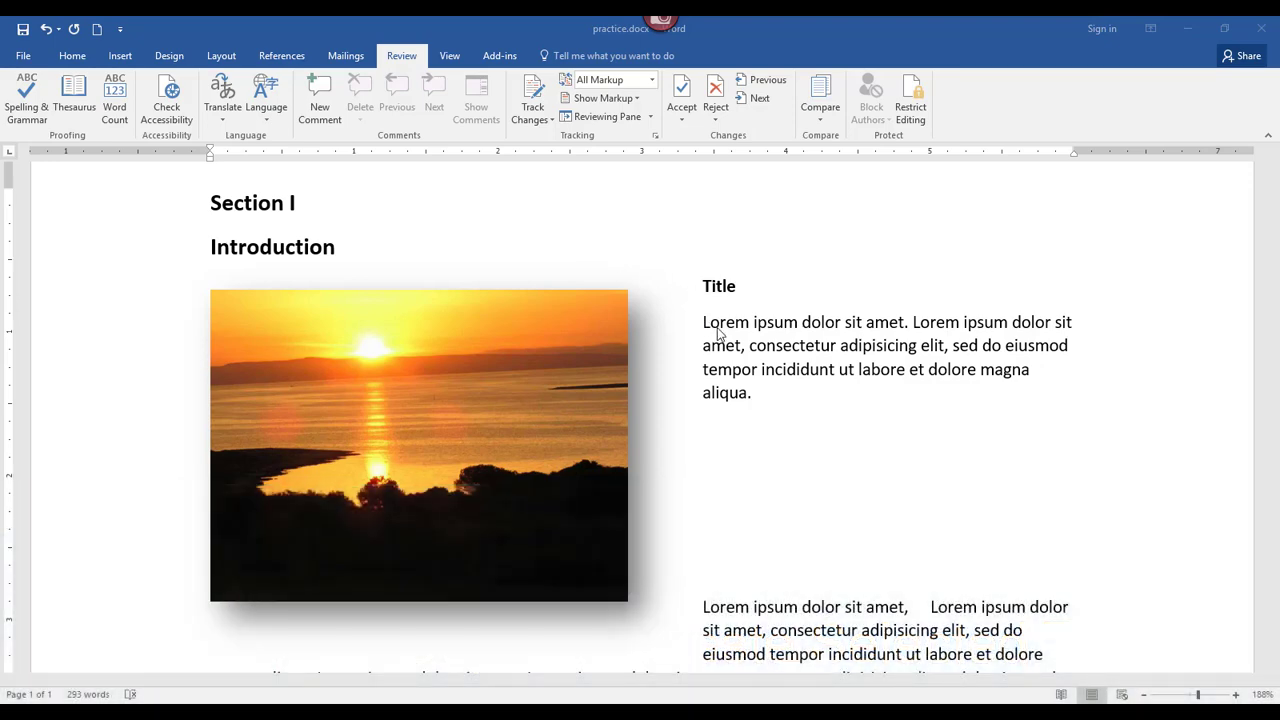
triple_click(796, 348)
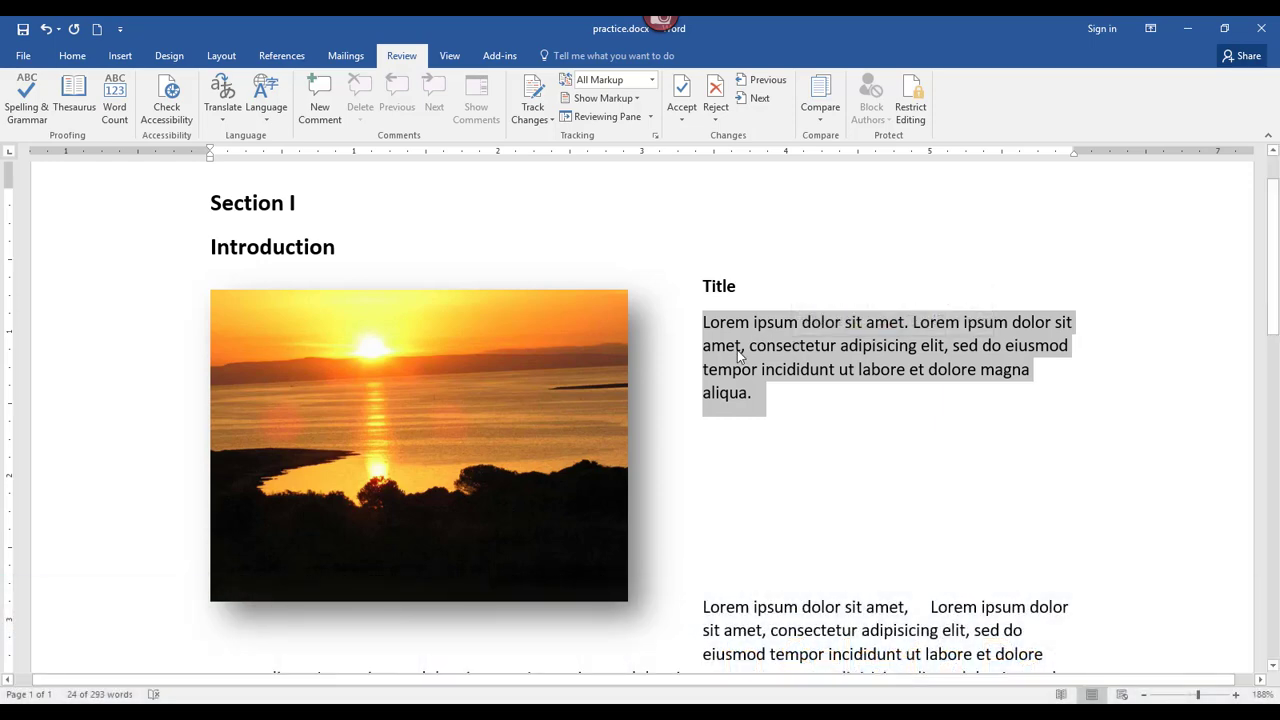
key(ctrl+c)
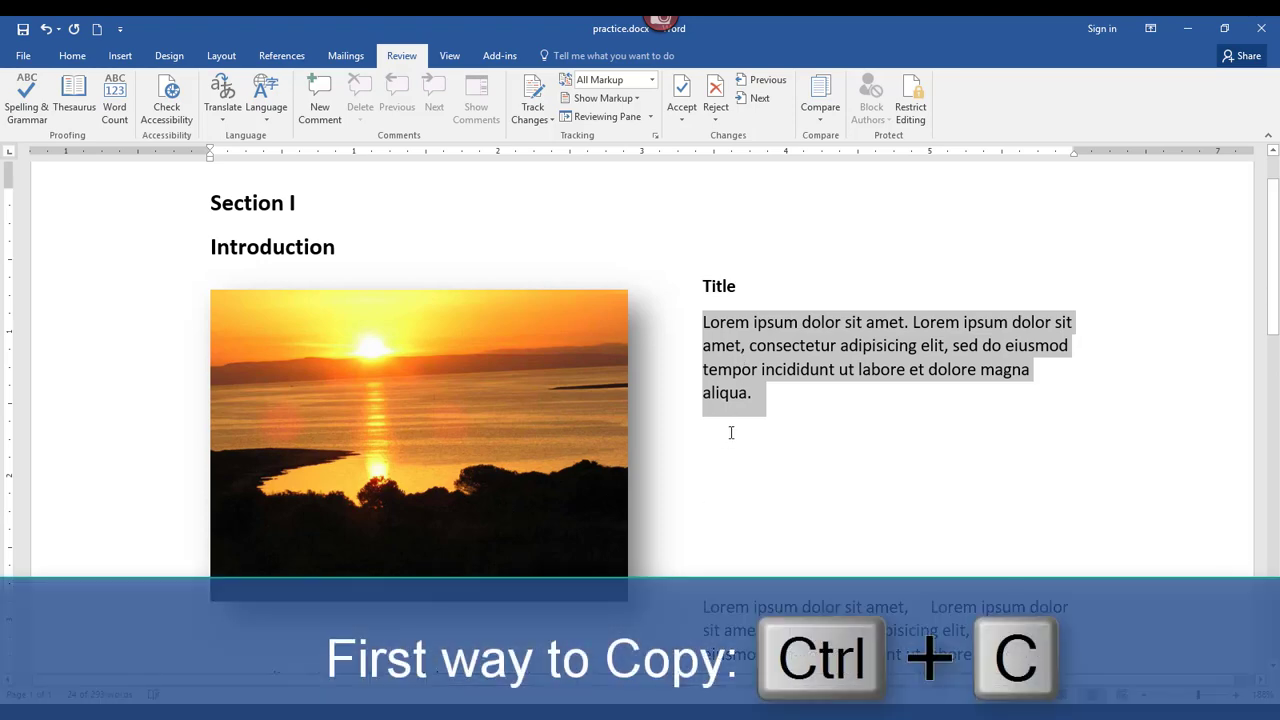
click(715, 458)
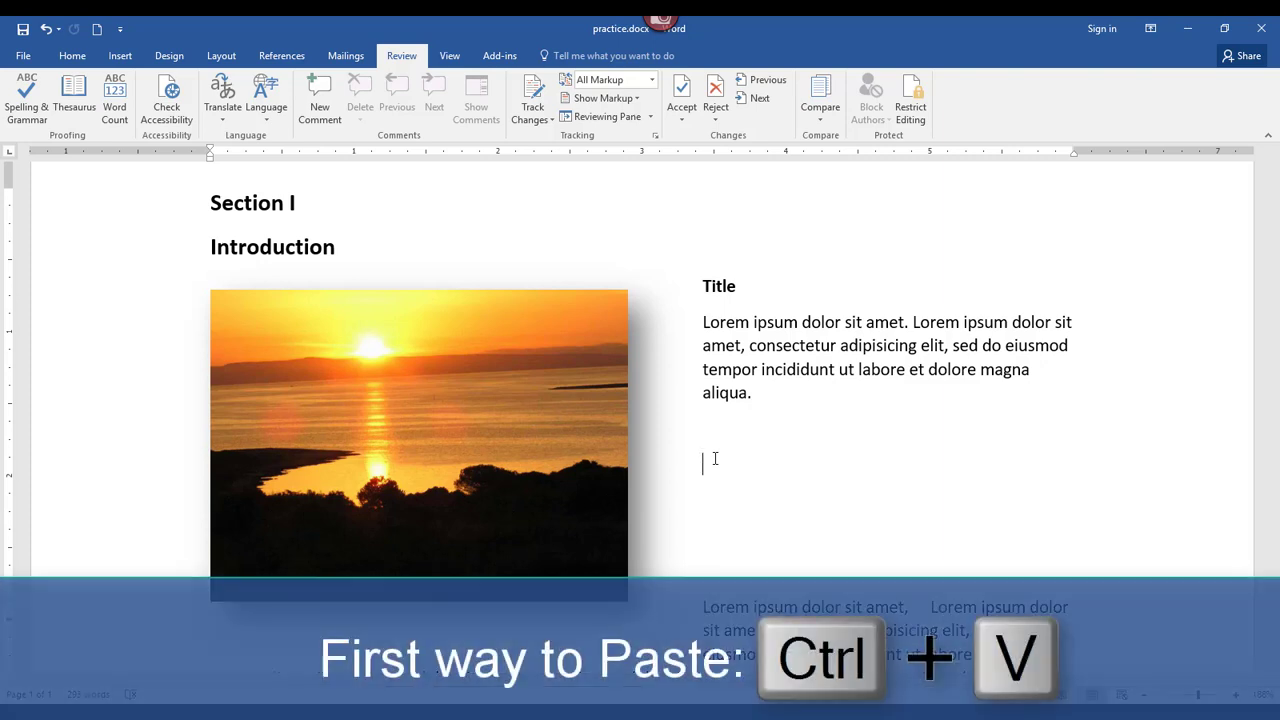
key(ctrl+v)
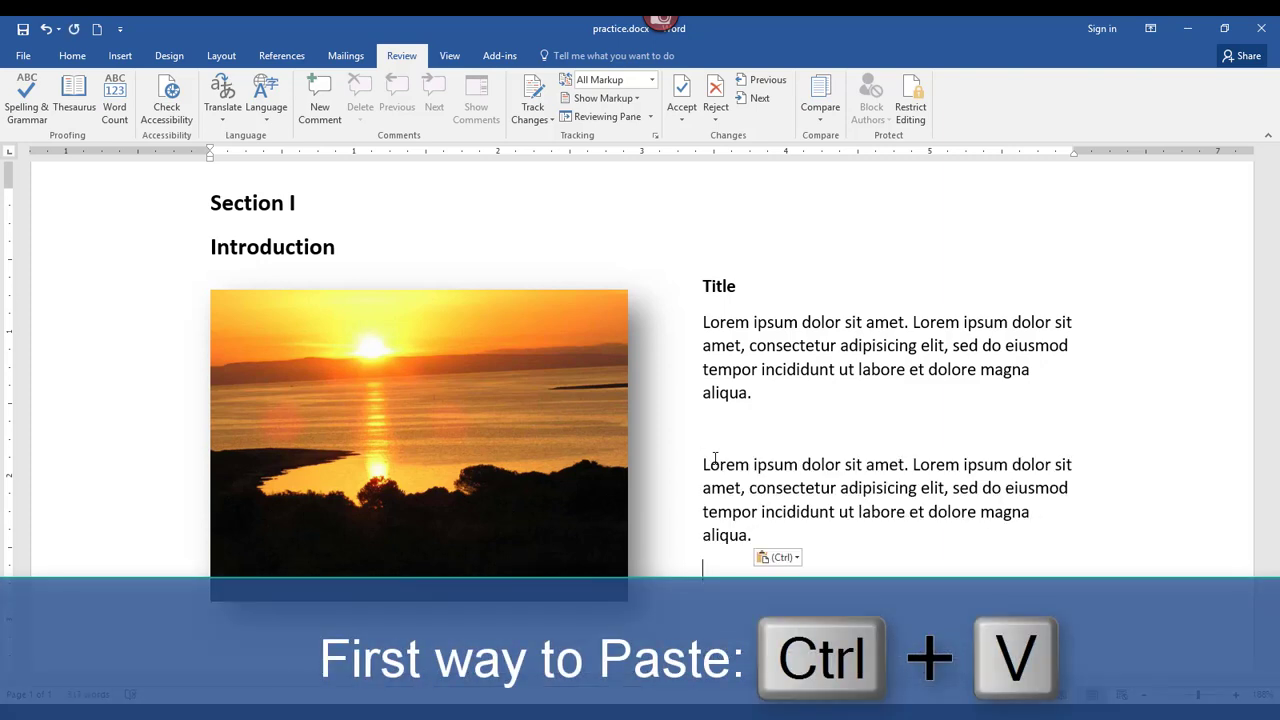
key(ctrl+z)
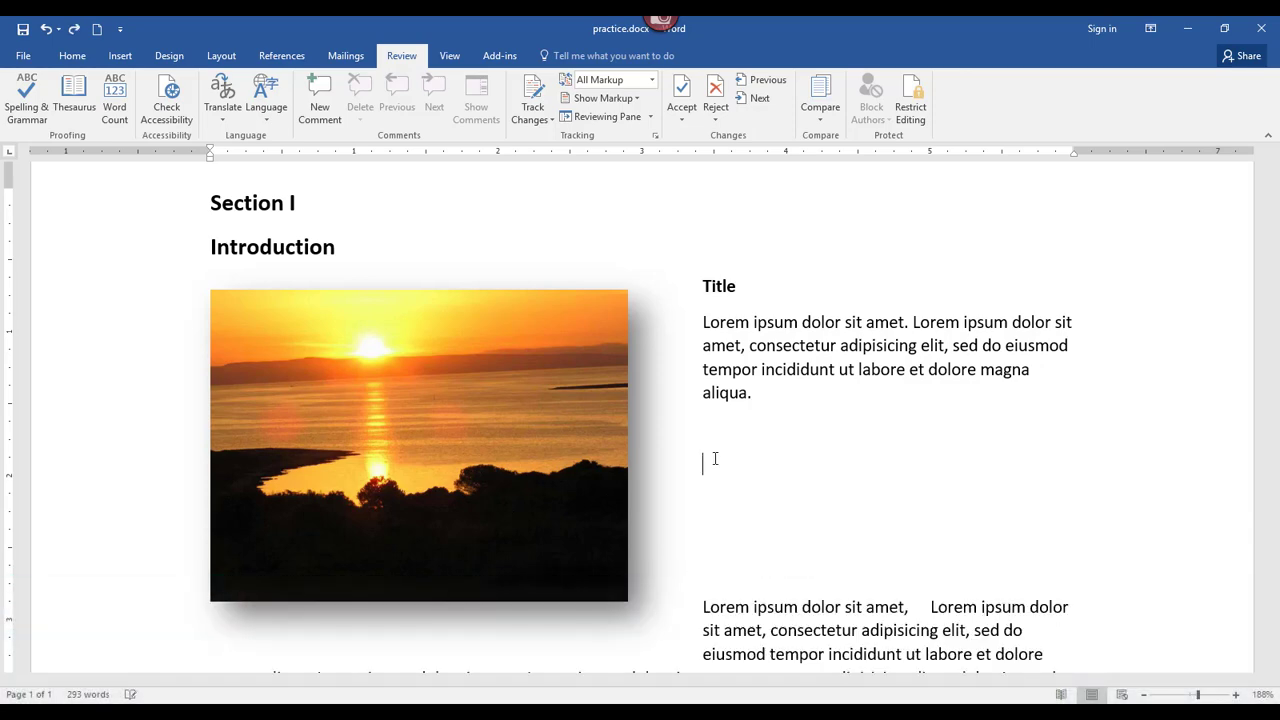
double_click(722, 323)
click(722, 323)
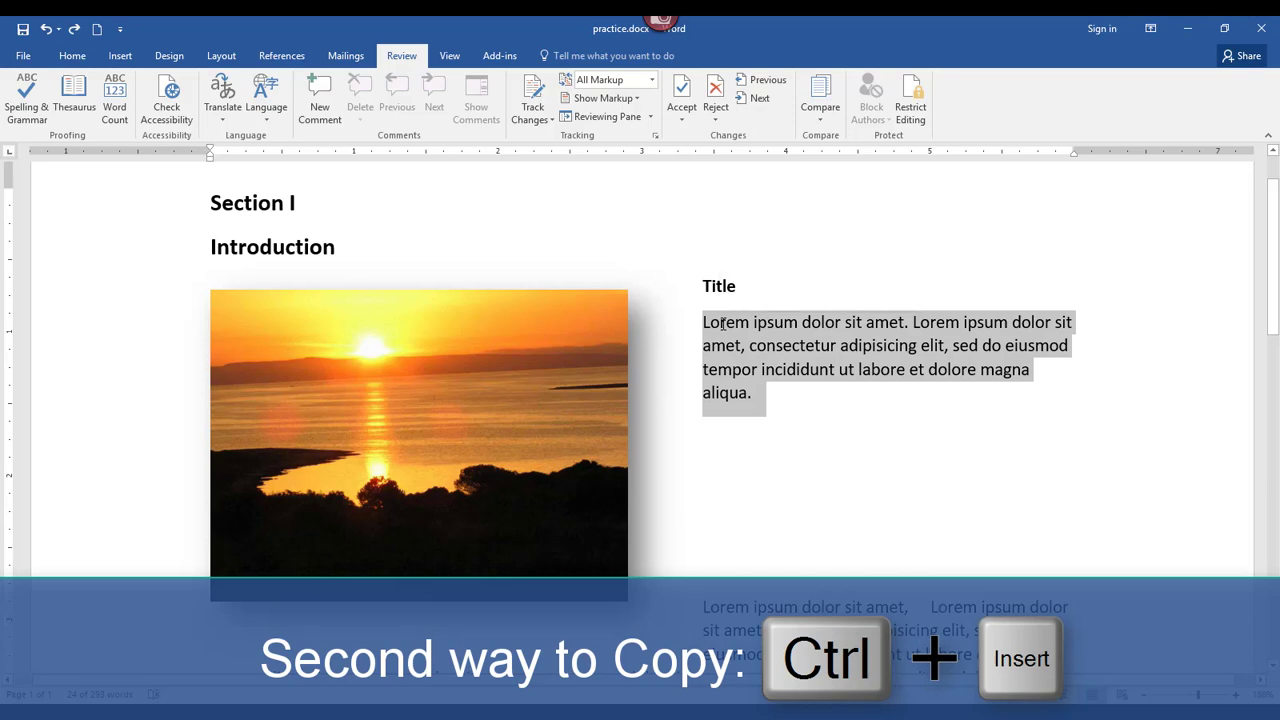
click(712, 451)
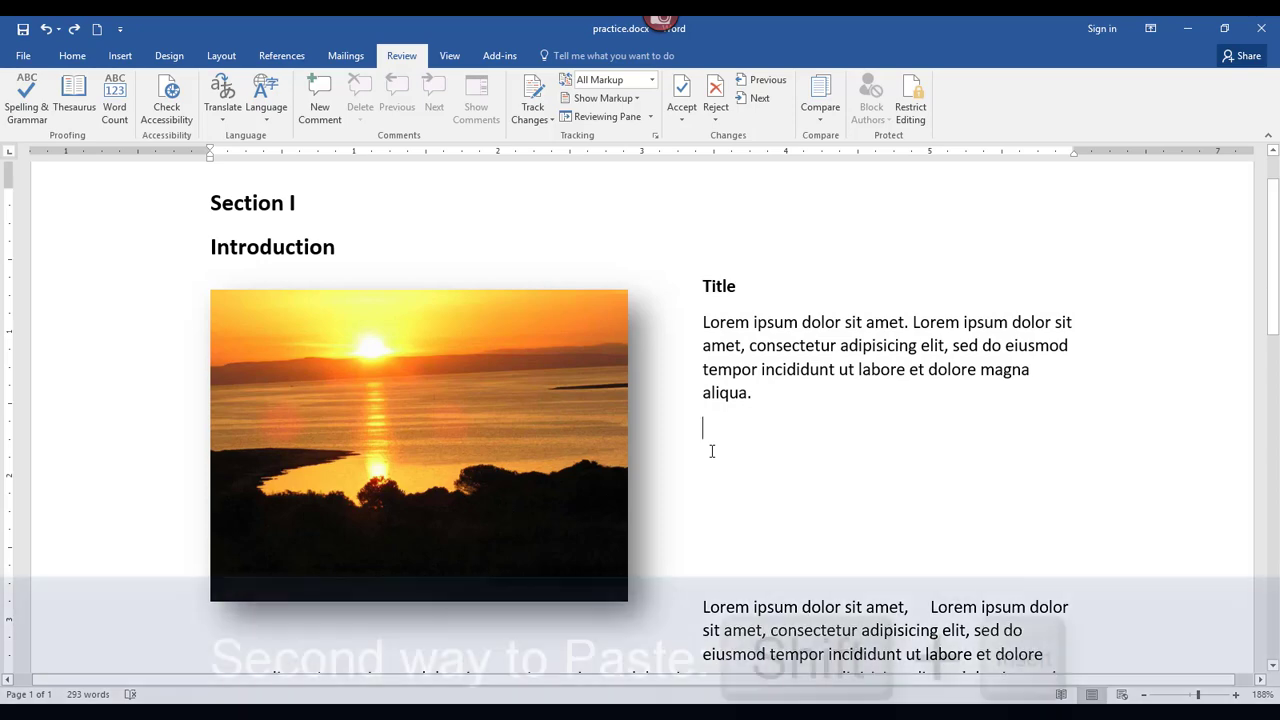
key(shift+Insert)
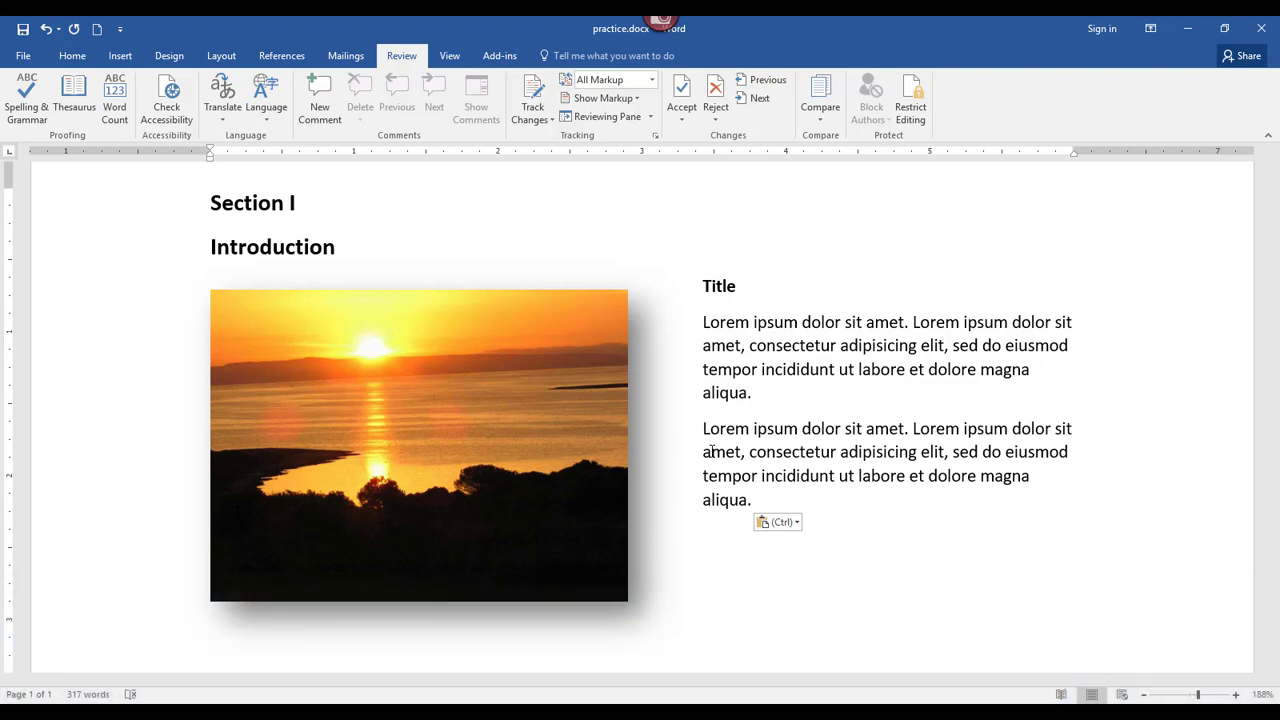
key(ctrl+z)
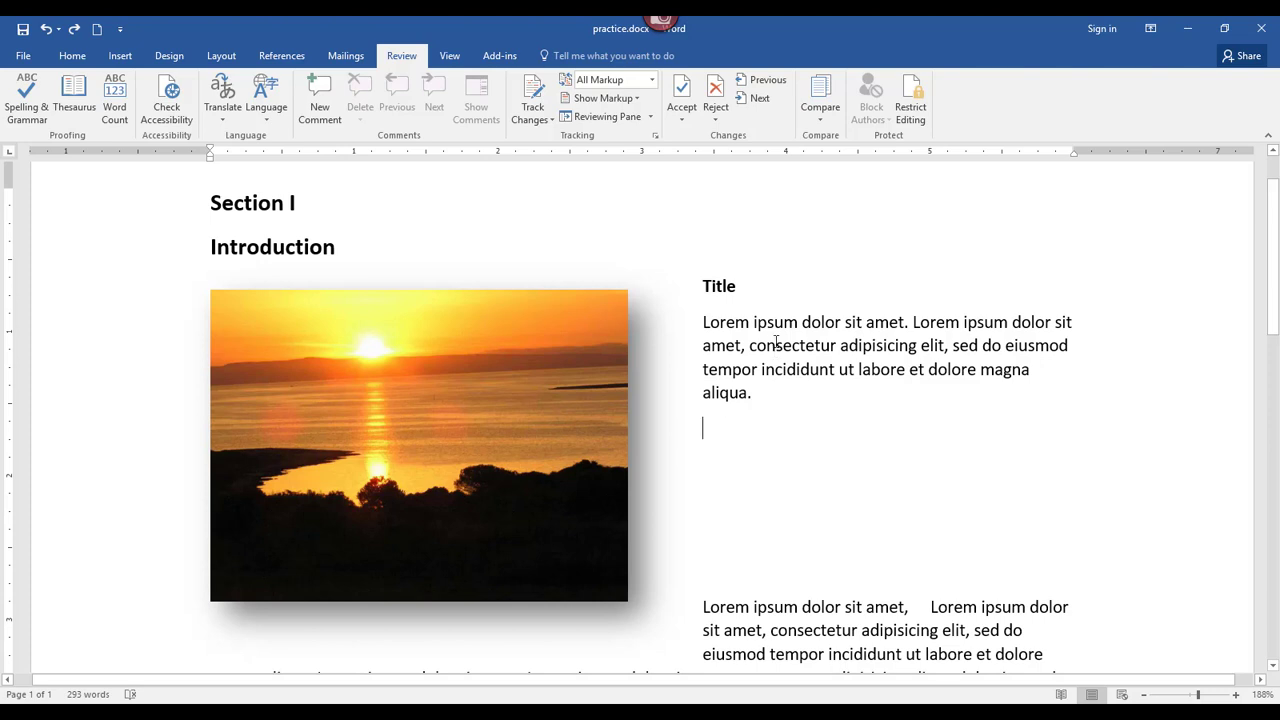
Step: Select the first Lorem ipsum paragraph and copy it
triple_click(776, 343)
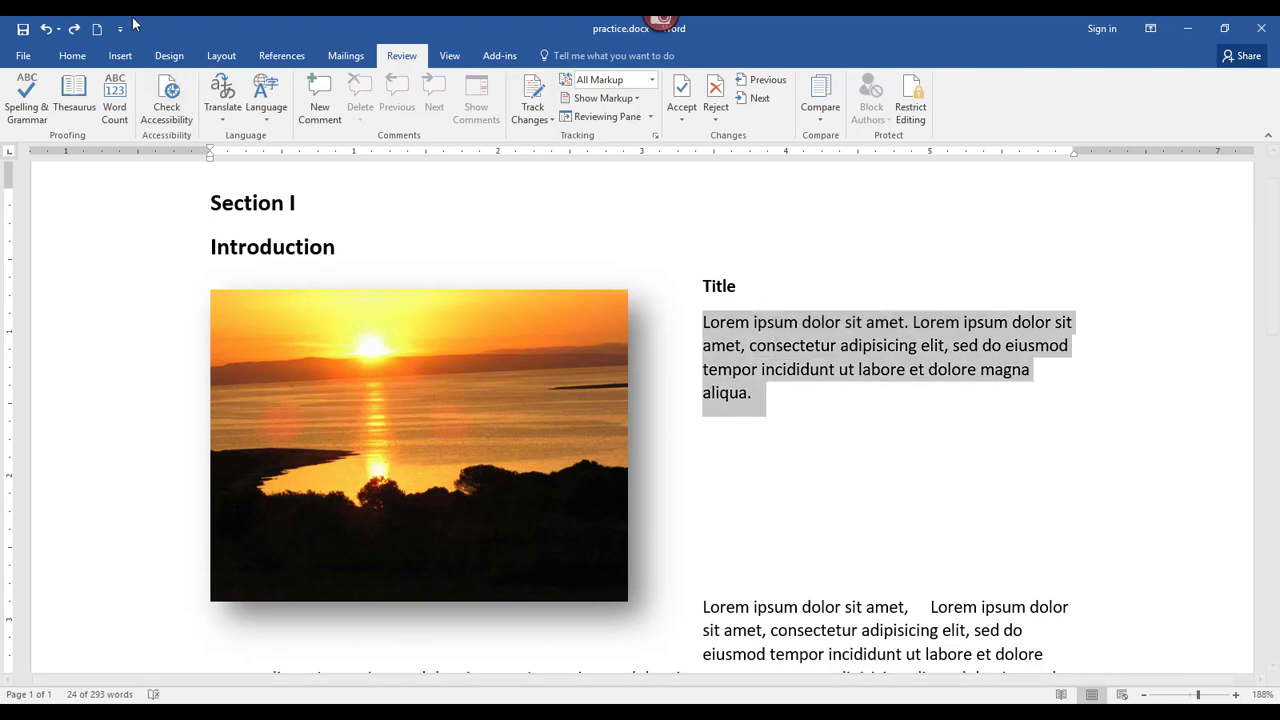
click(66, 56)
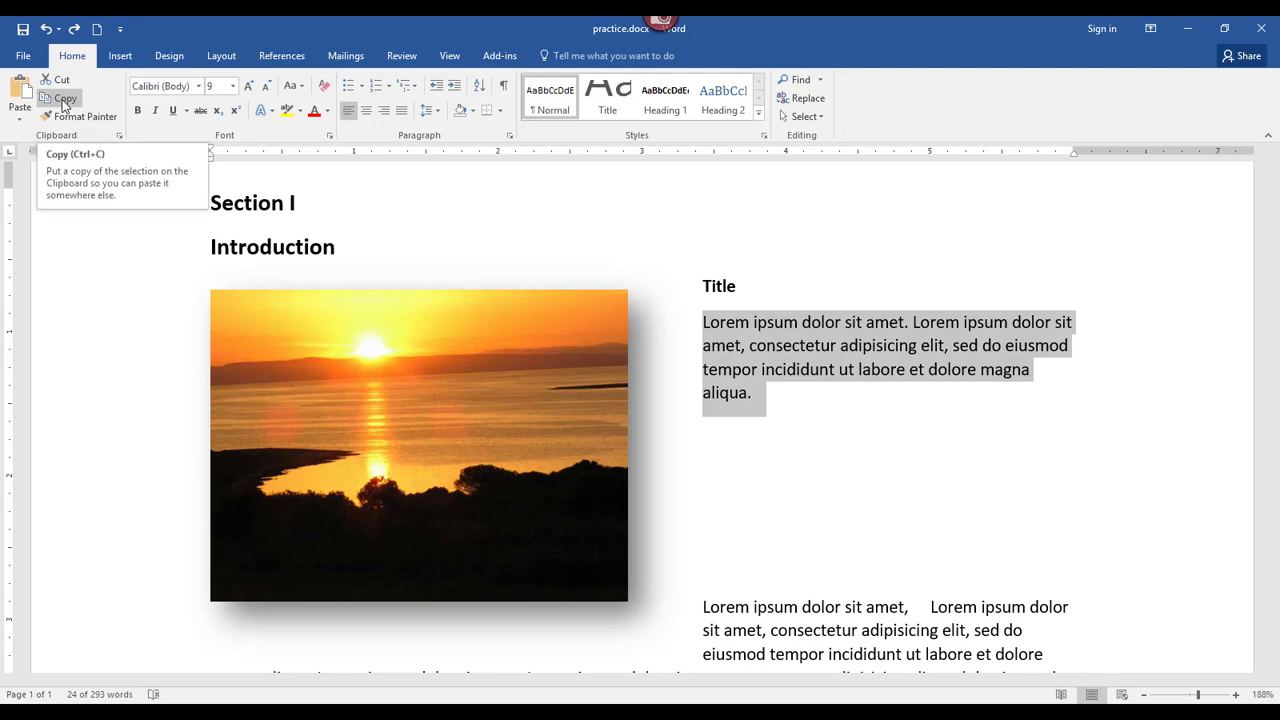
right_click(830, 345)
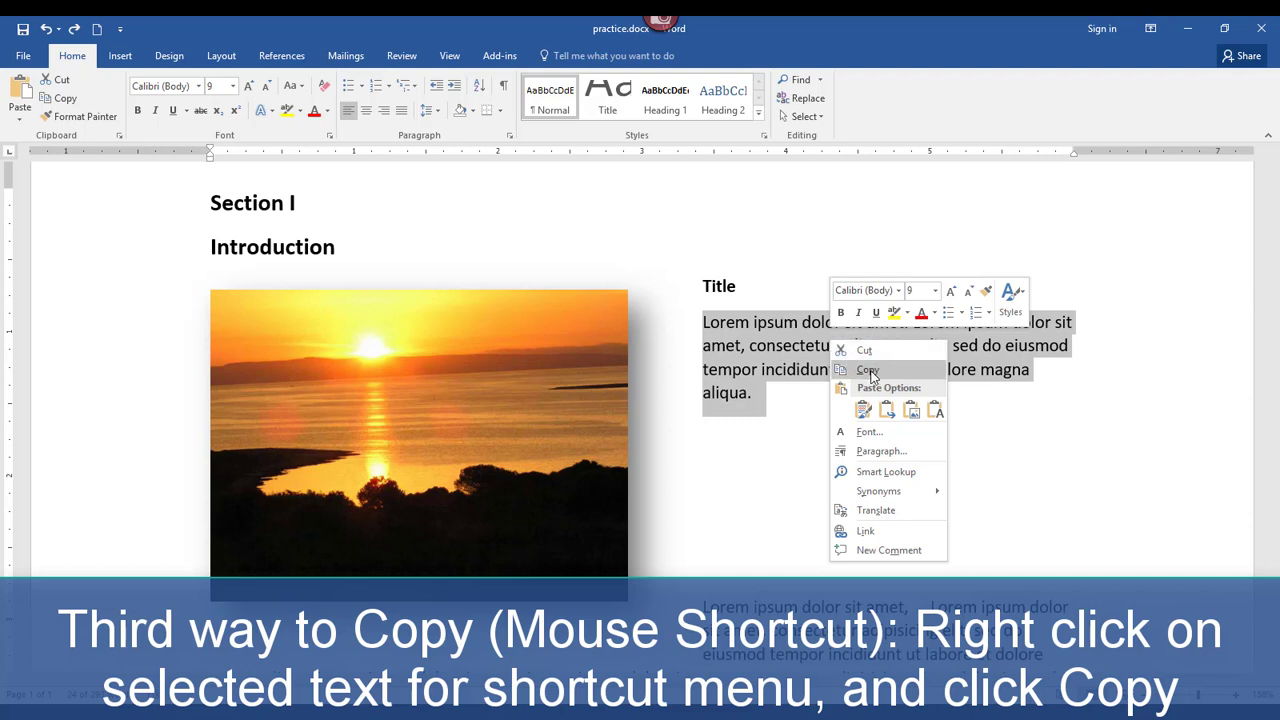
click(870, 371)
Step: Paste it on the empty line below using Keep Source Formatting
click(713, 457)
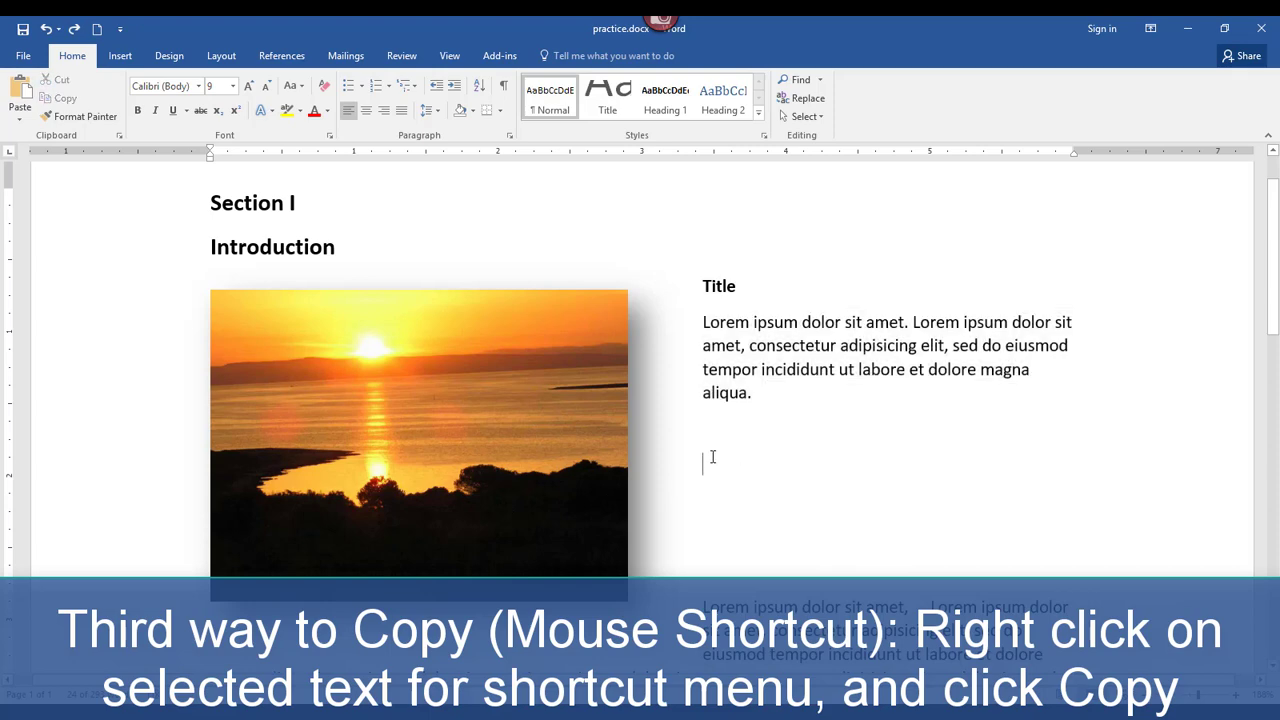
right_click(713, 457)
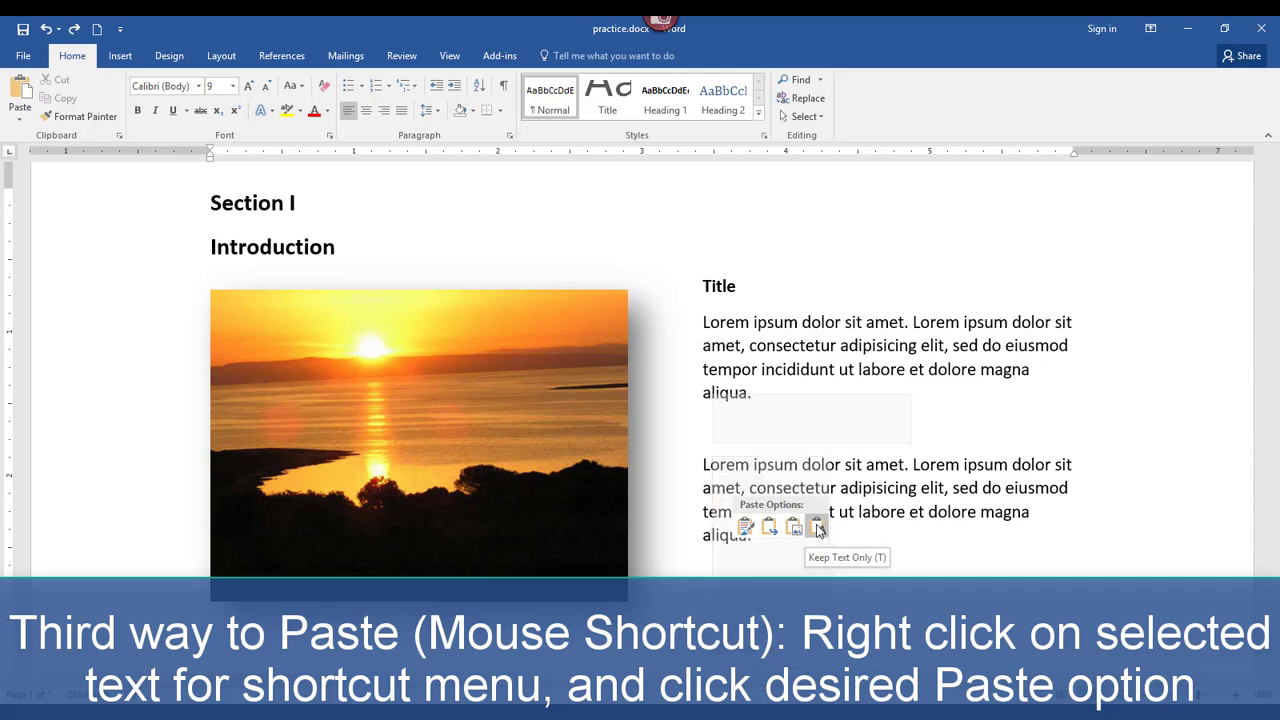
click(745, 527)
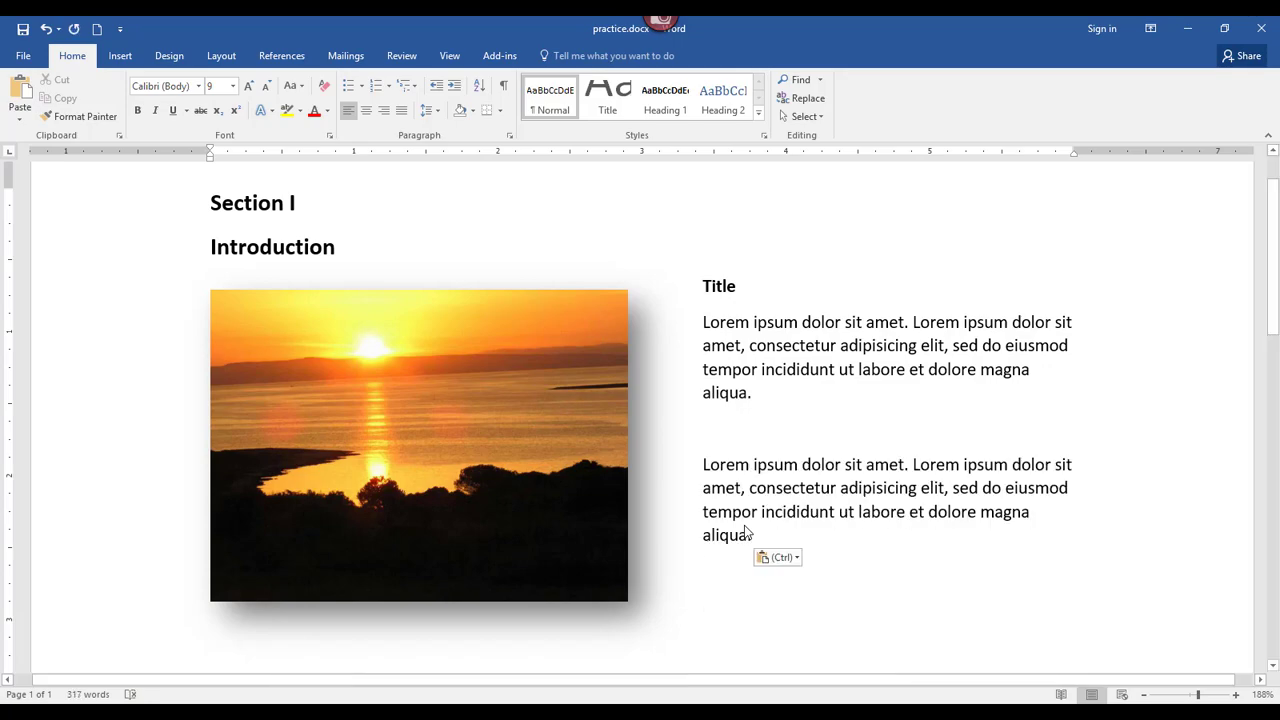